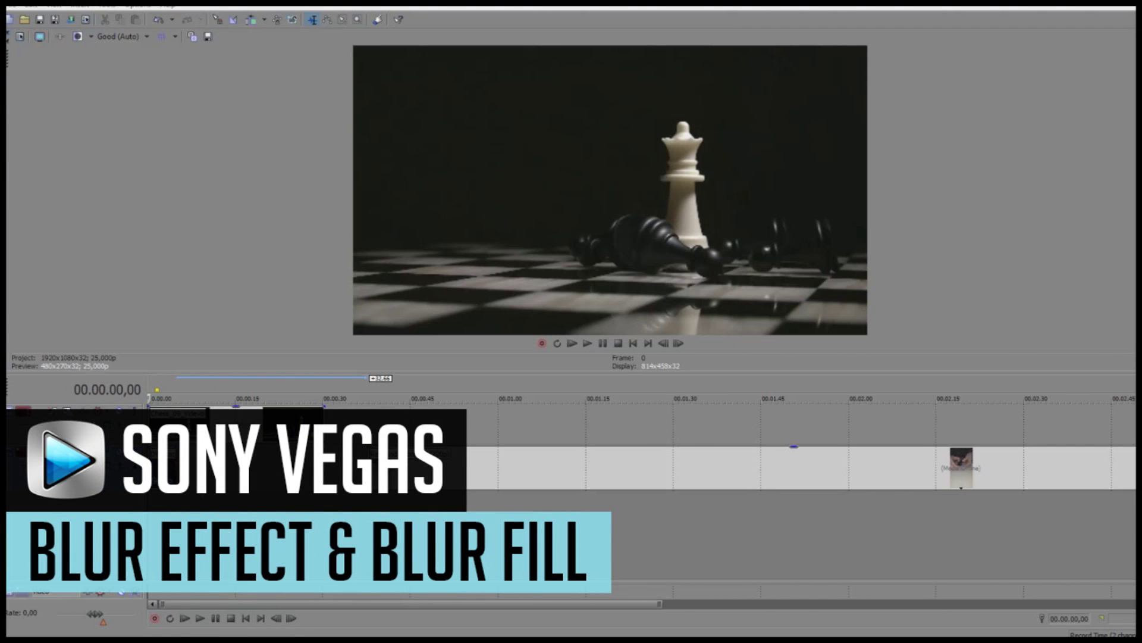
- Play the chess clip from the start and stop at about 00.00.03,68
key("space")
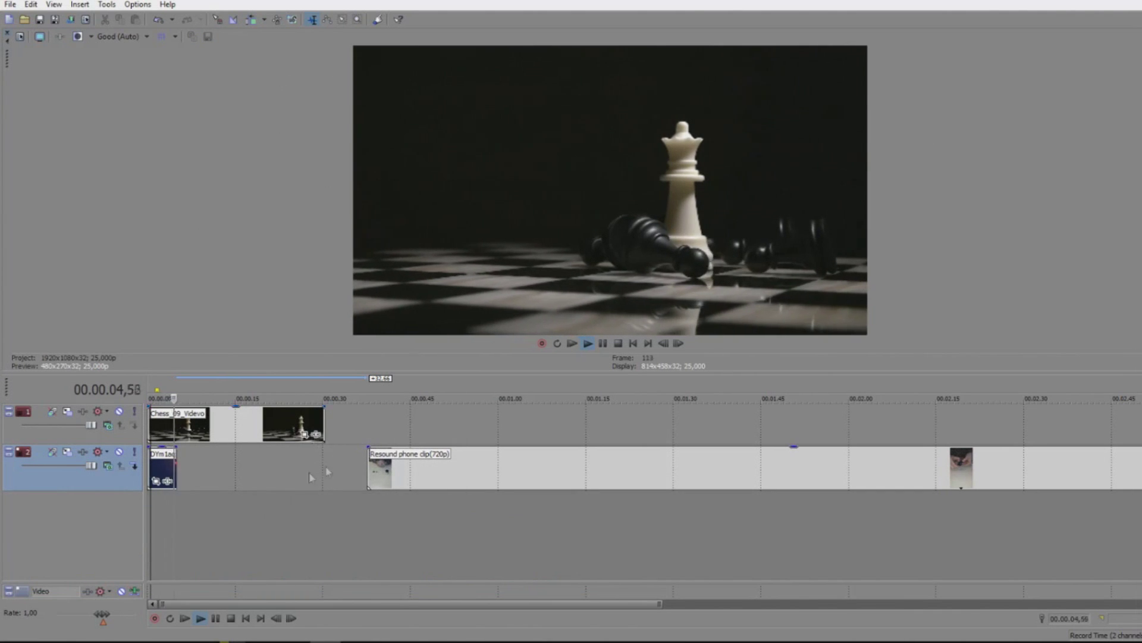
left_click(169, 510)
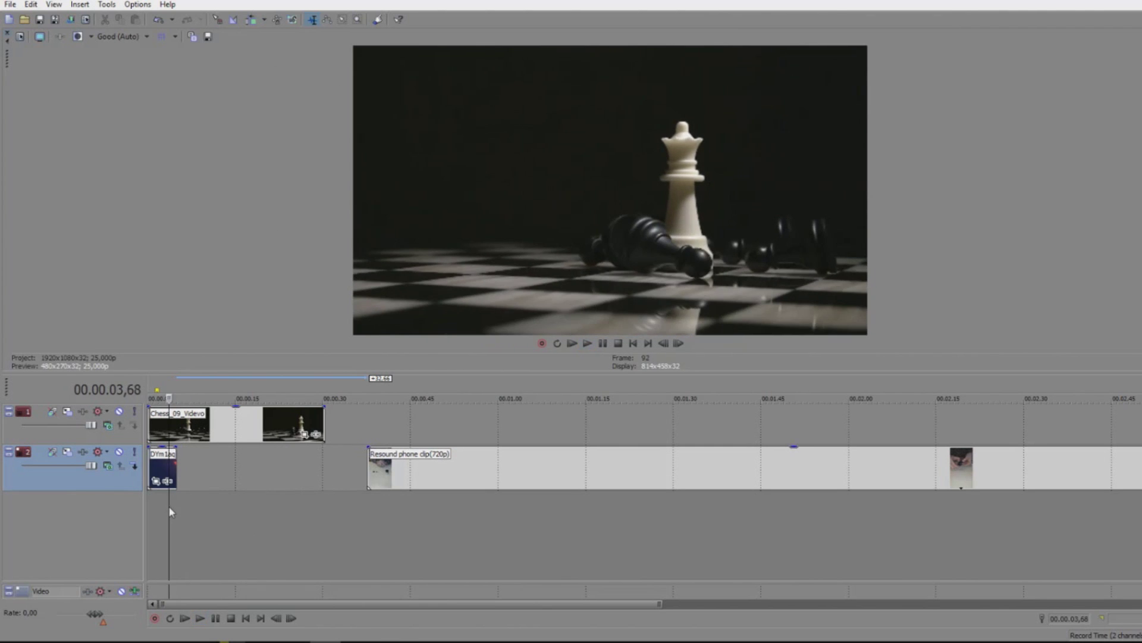
left_click(317, 436)
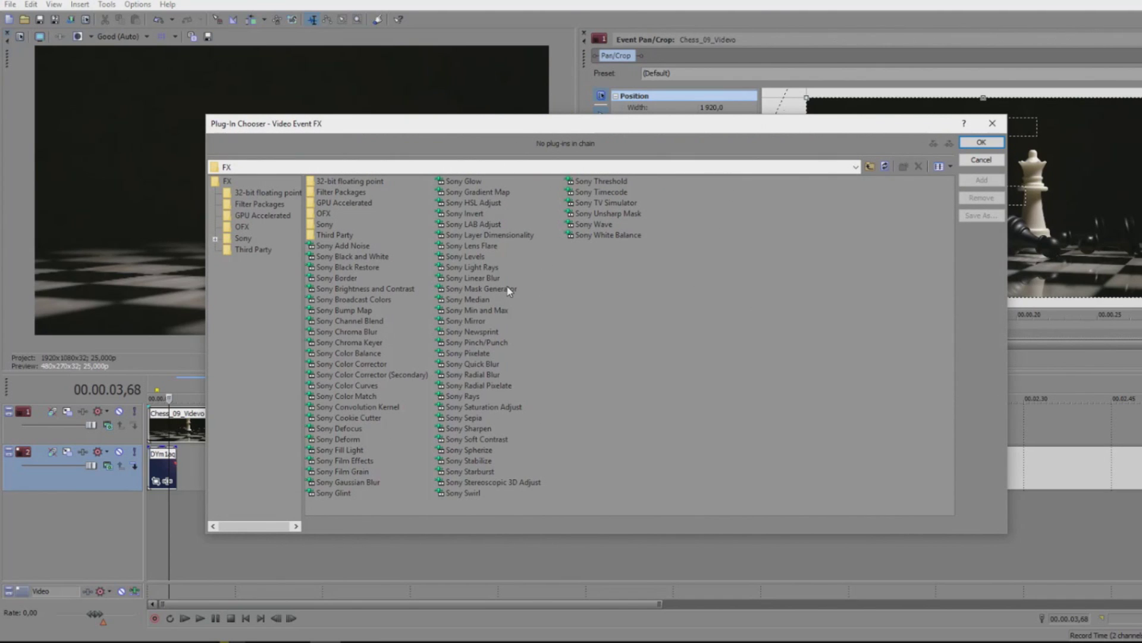
- Add Sony Gaussian Blur to the Chess_09_Videvo clip
left_click(348, 483)
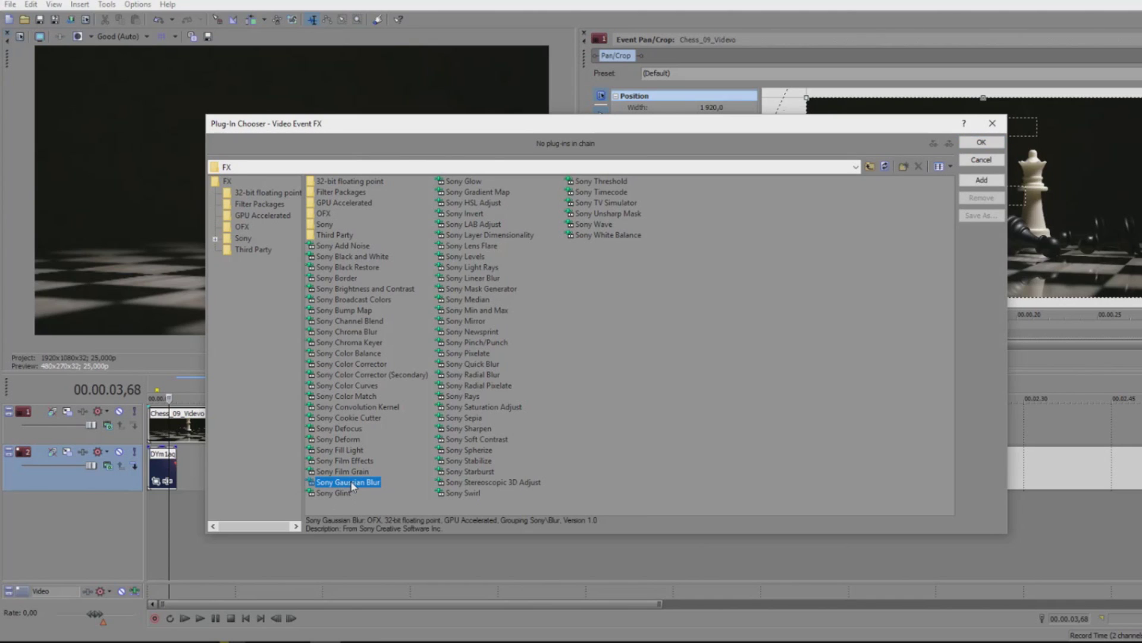
left_click(1000, 145)
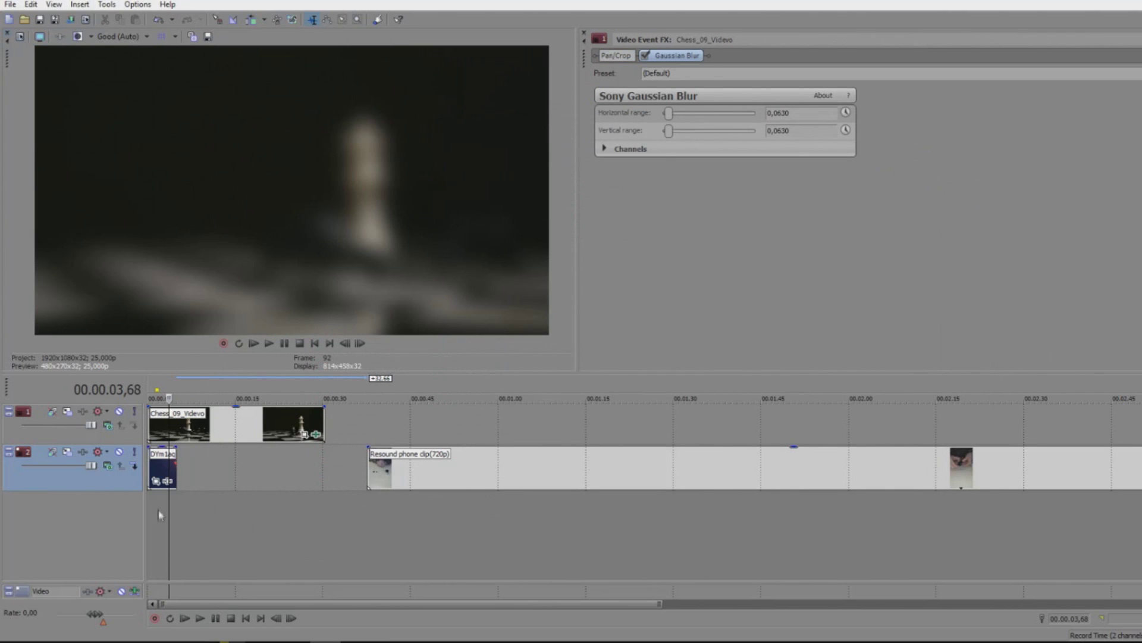
- Lower the chess blur to 0,0408 horizontal and 0,0544 vertical, then test blue, alpha and green channel toggles, leaving all colours blurred
left_click(254, 343)
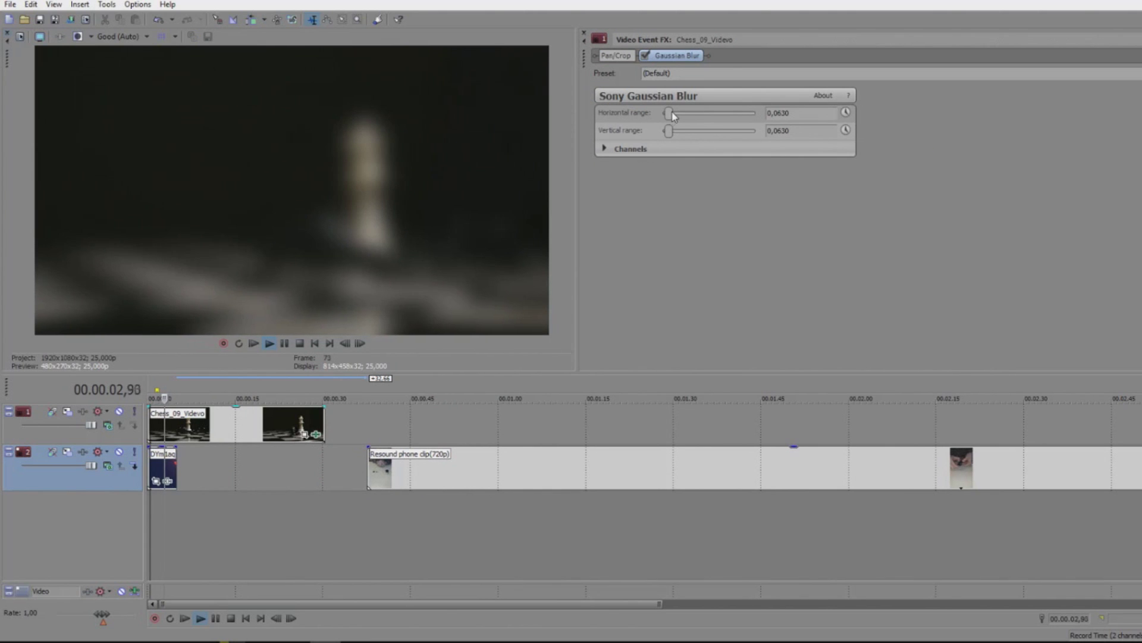
mouse_move(672, 114)
left_mouse_down()
mouse_move(689, 114)
mouse_move(667, 117)
mouse_move(668, 131)
left_mouse_up()
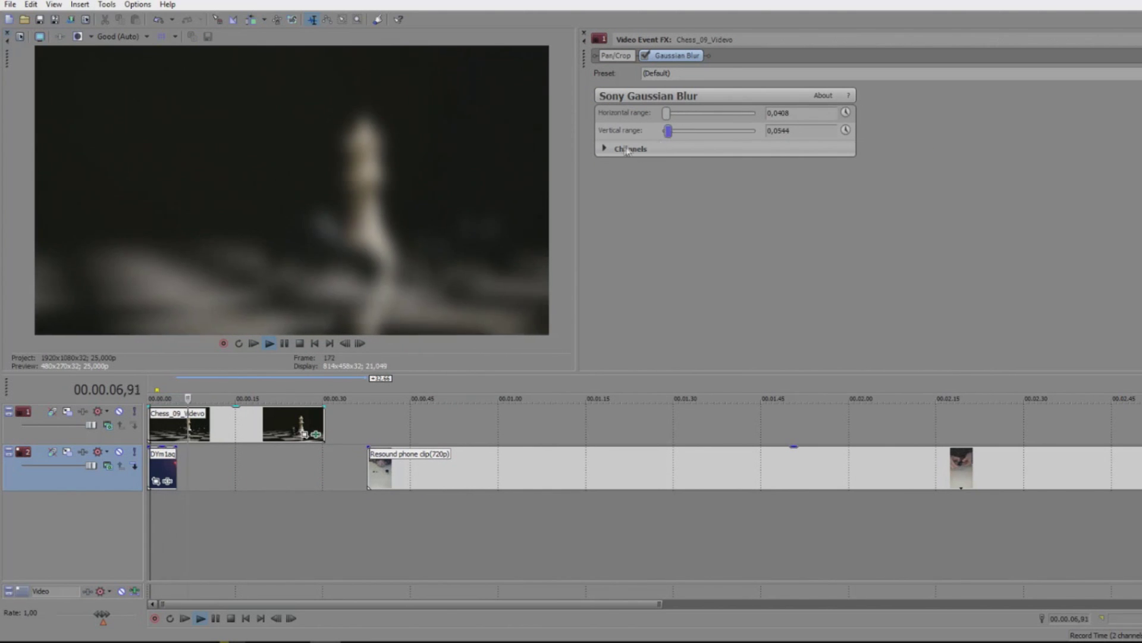
left_click(605, 148)
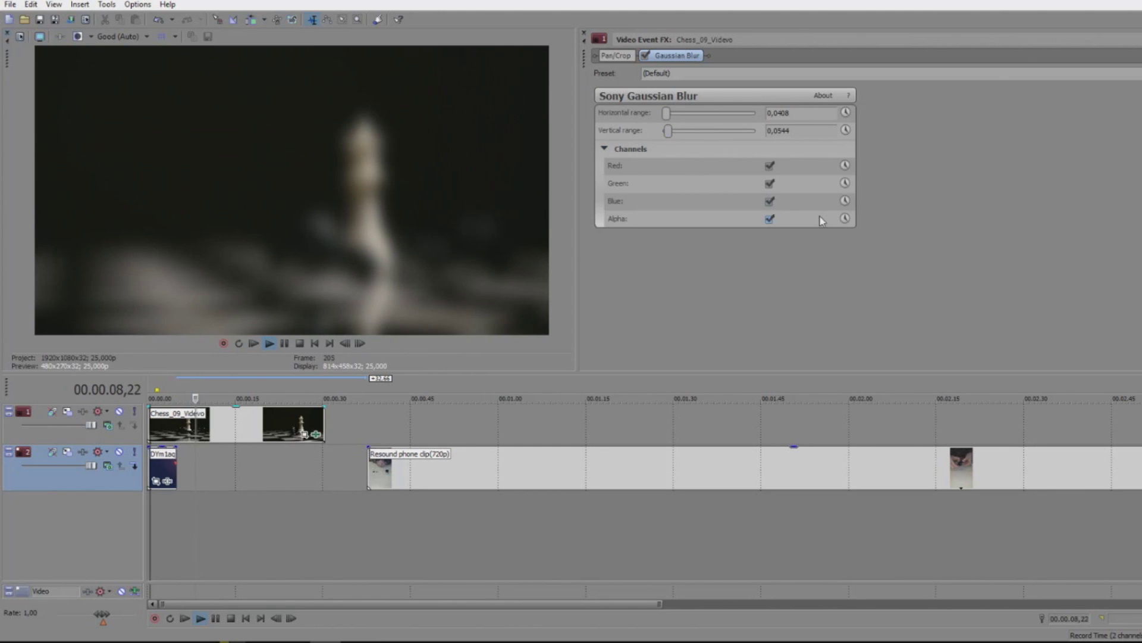
left_click(769, 203)
left_click(769, 219)
left_click(769, 202)
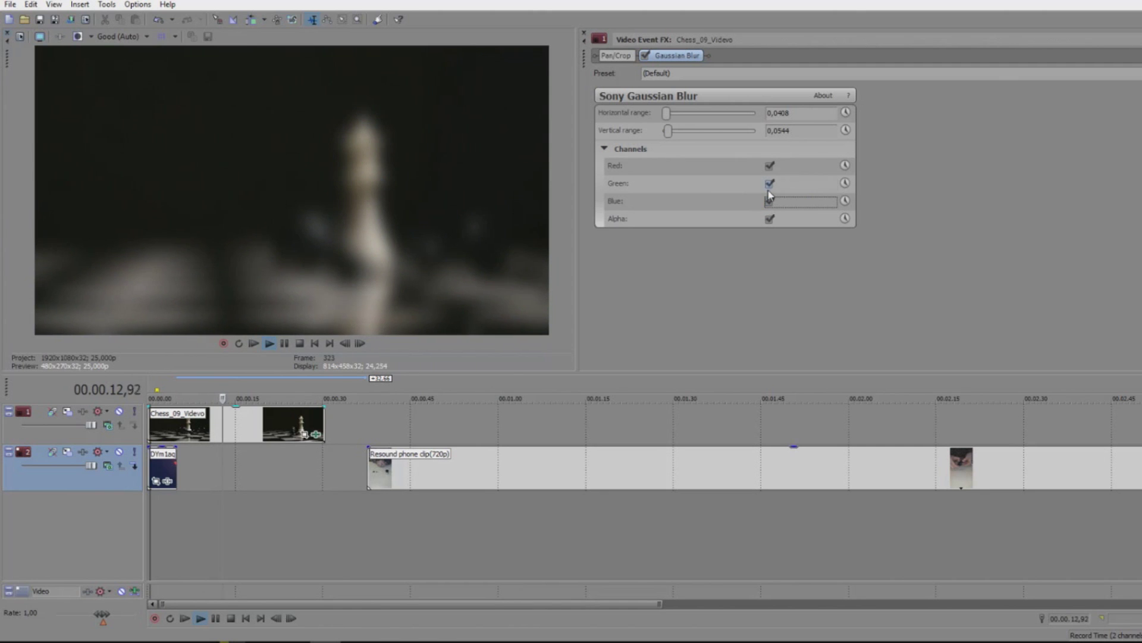
left_click(769, 183)
left_click(770, 184)
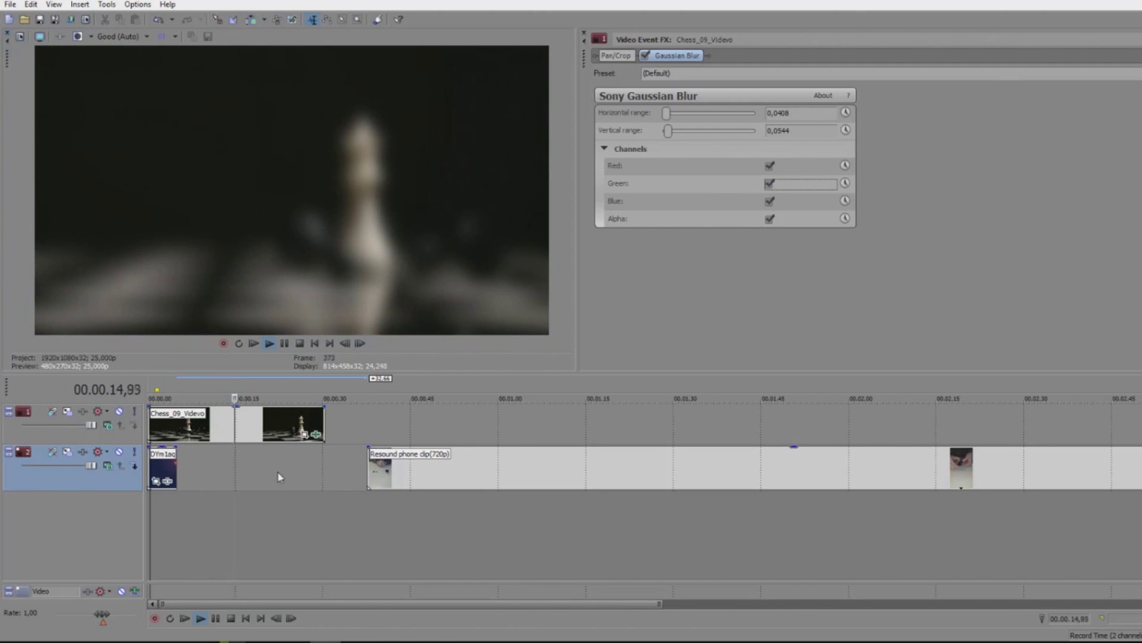
left_click(770, 183)
key("space")
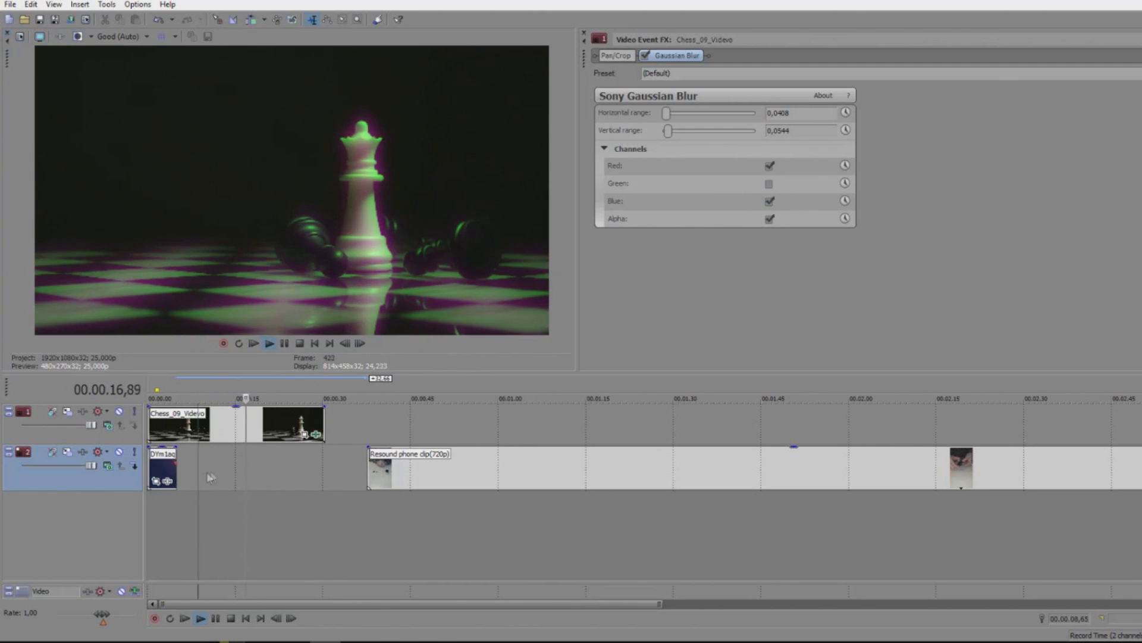
left_click(769, 183)
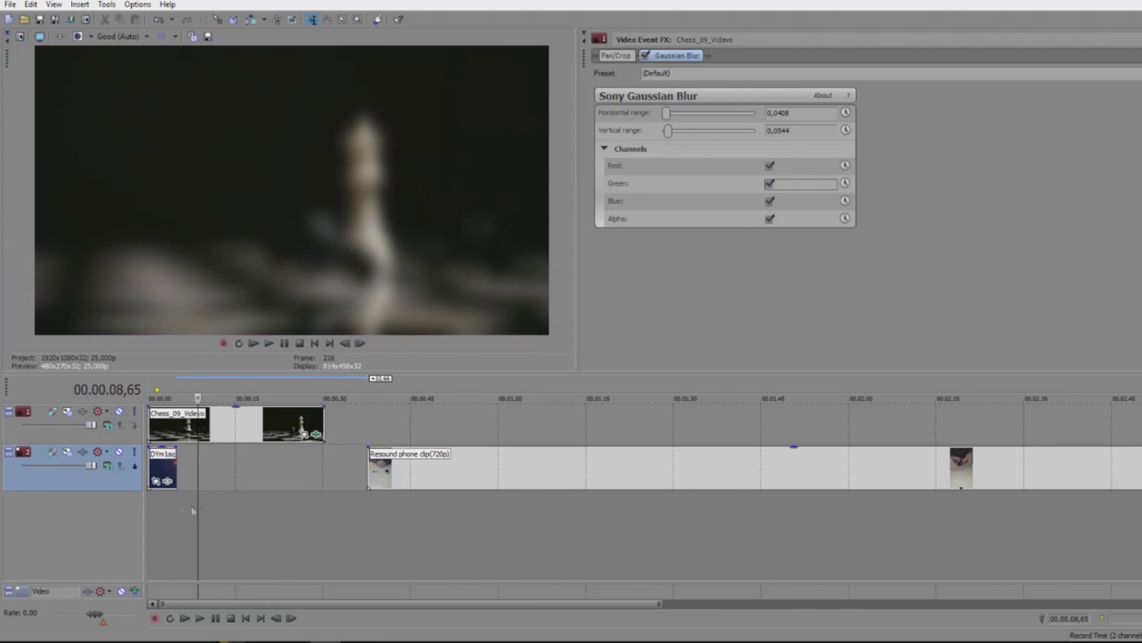
left_click(183, 507)
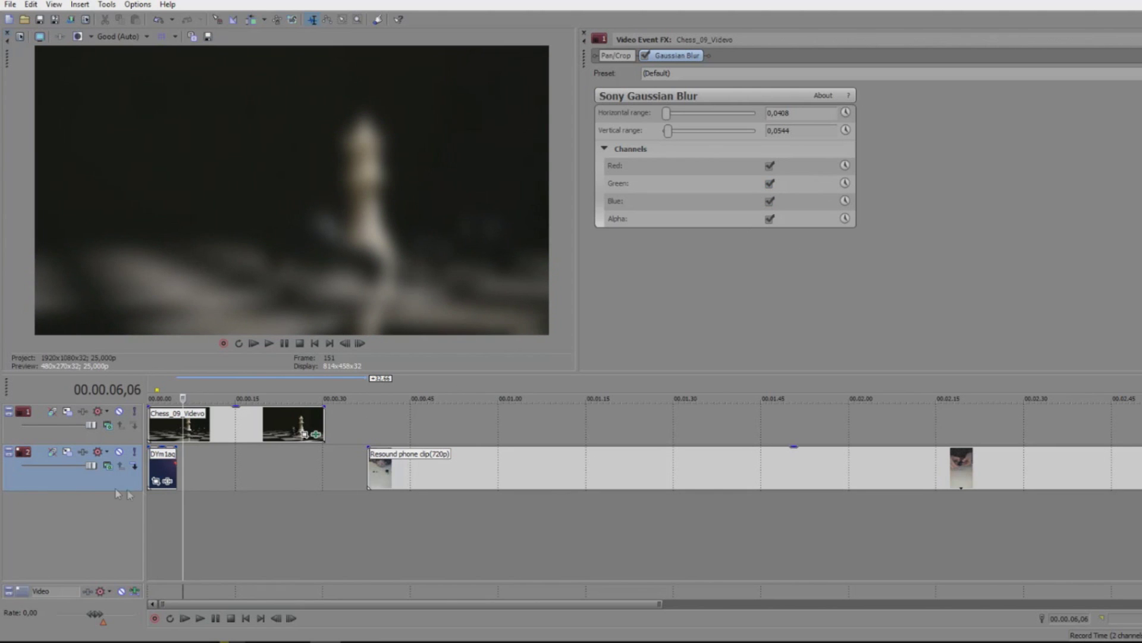
- Move the phone-clip track above the chess track and shrink the DYm1aq image in Pan/Crop
left_click_drag(125, 488, 144, 422)
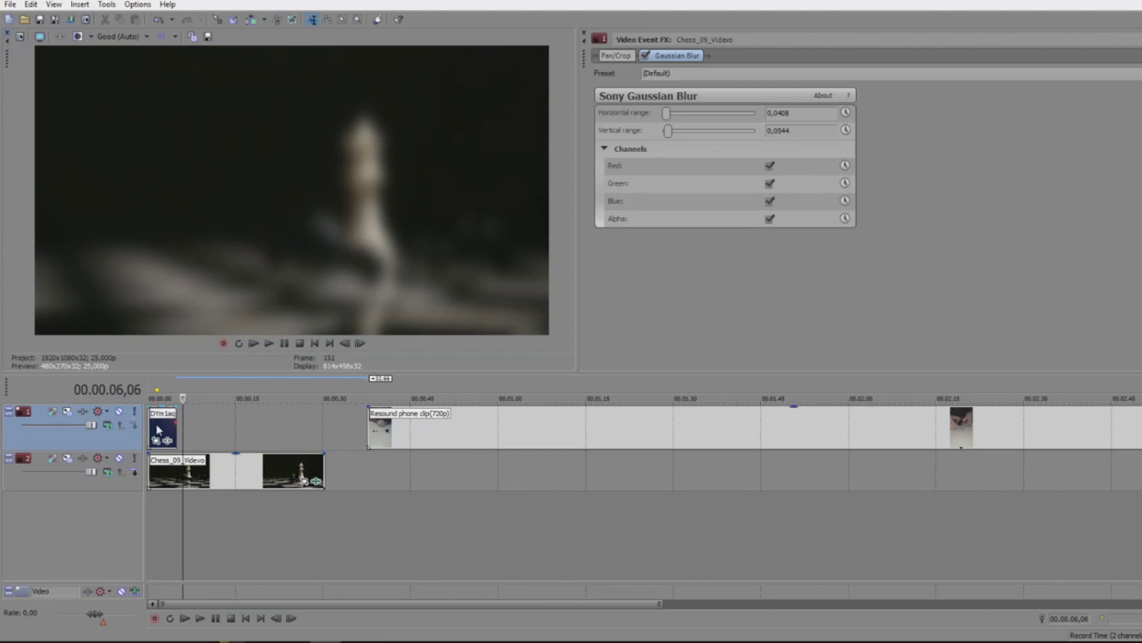
left_click(157, 431)
left_click(156, 441)
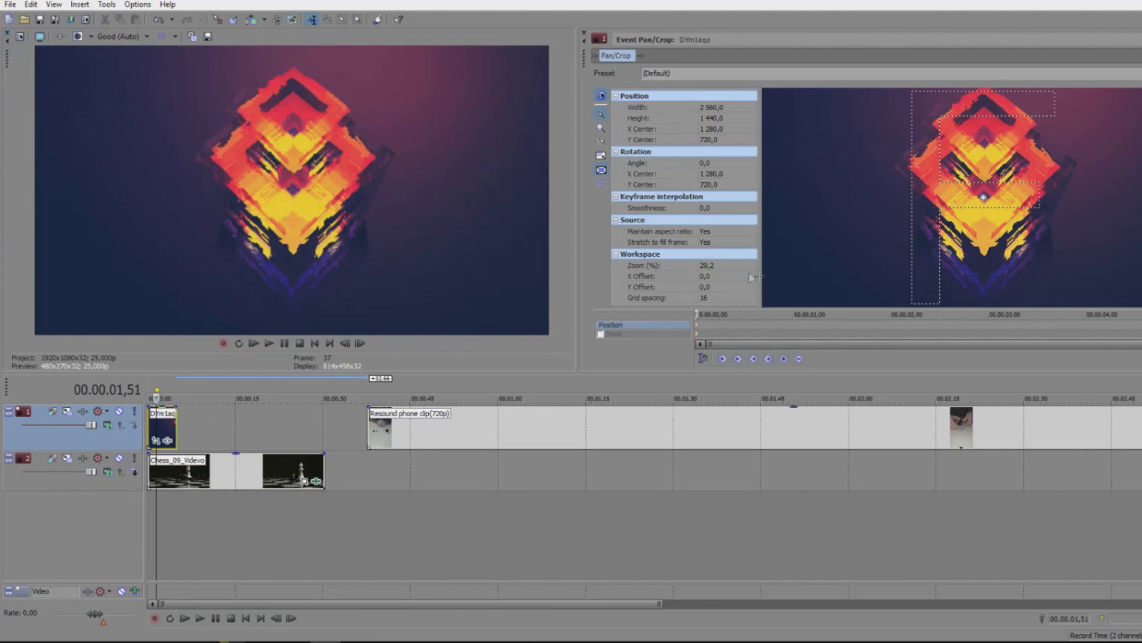
left_click_drag(843, 275, 783, 297)
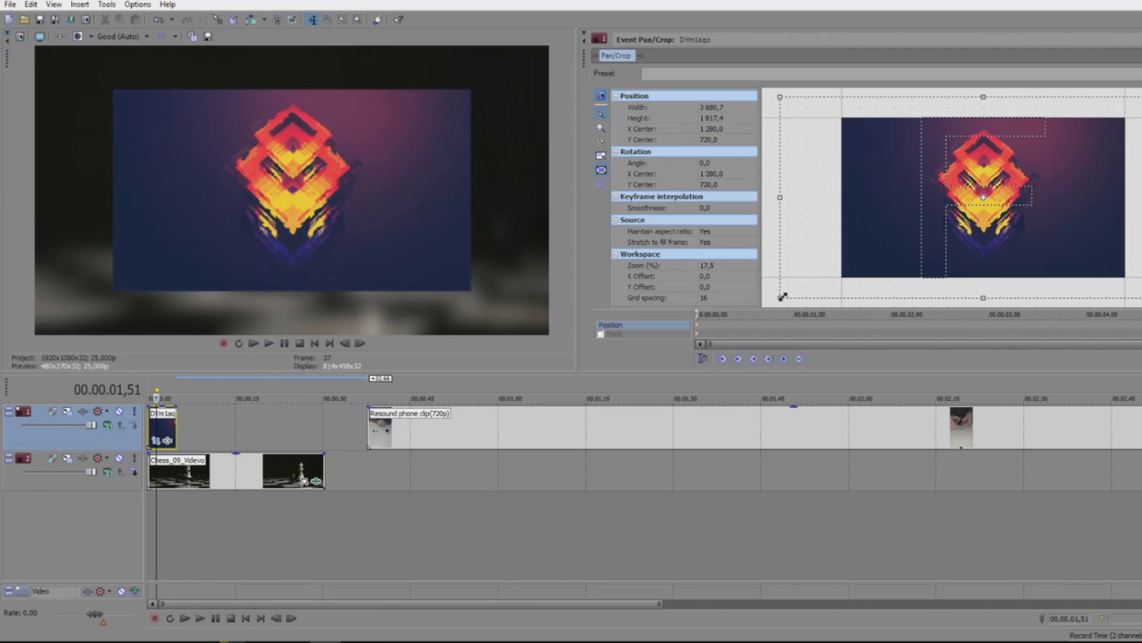
- Shift the DYm1aq event slightly later and play from about 2.38 seconds to check the overlay
left_click_drag(175, 420, 189, 412)
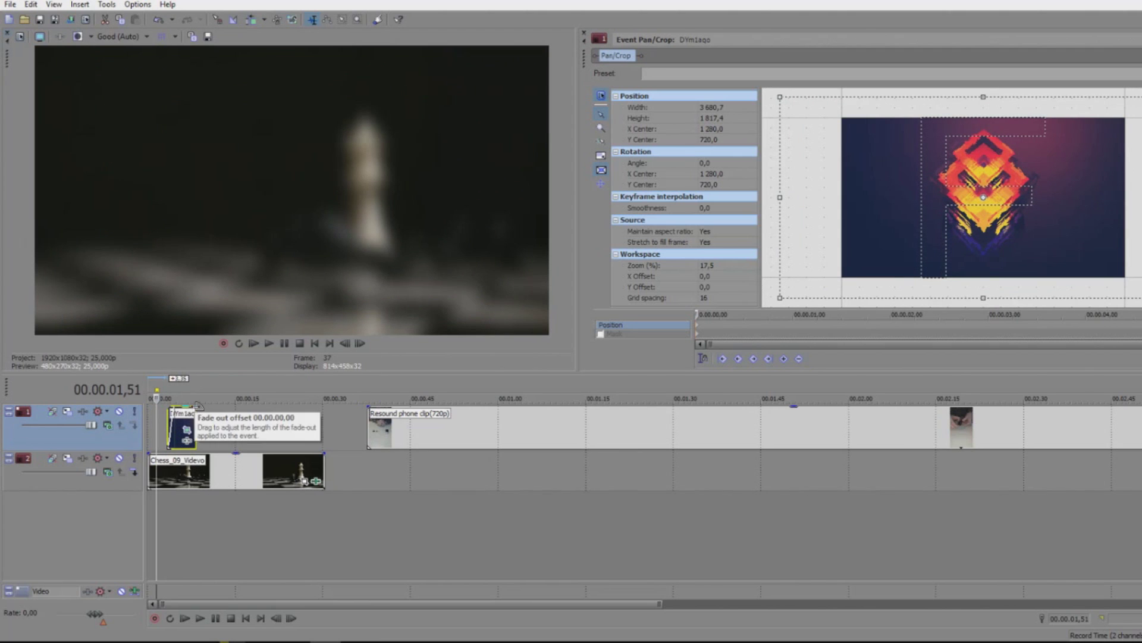
left_click(162, 420)
key("space")
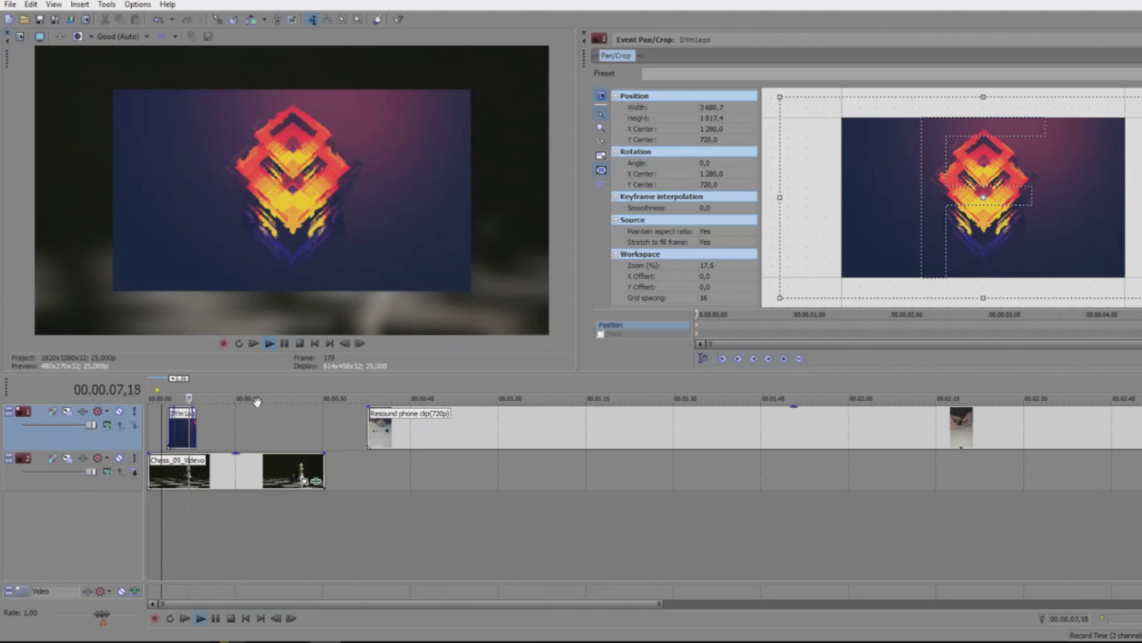
key("space")
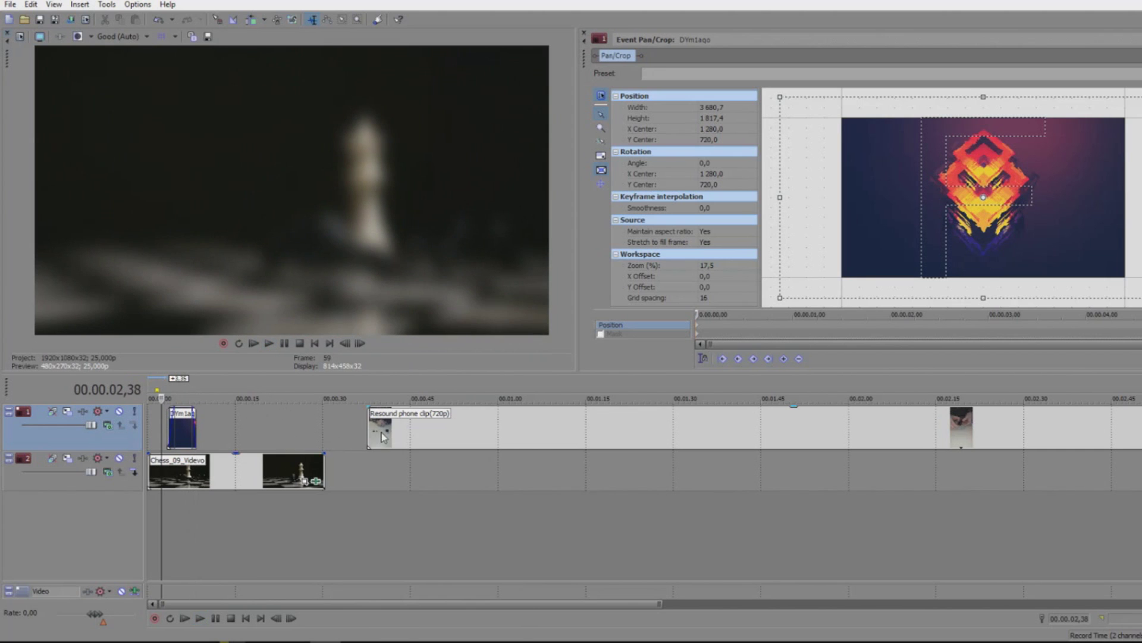
left_click(381, 437)
- Slide the Resound phone clip earlier and delete the Chess_09_Video clip
left_click_drag(416, 434, 387, 434)
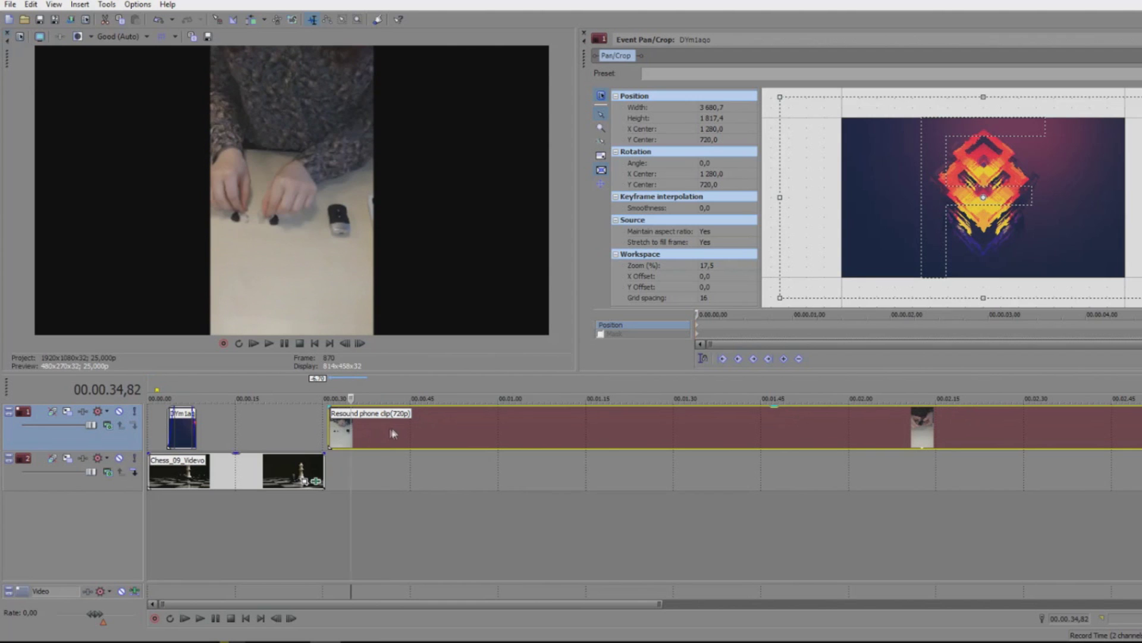
left_click(376, 430)
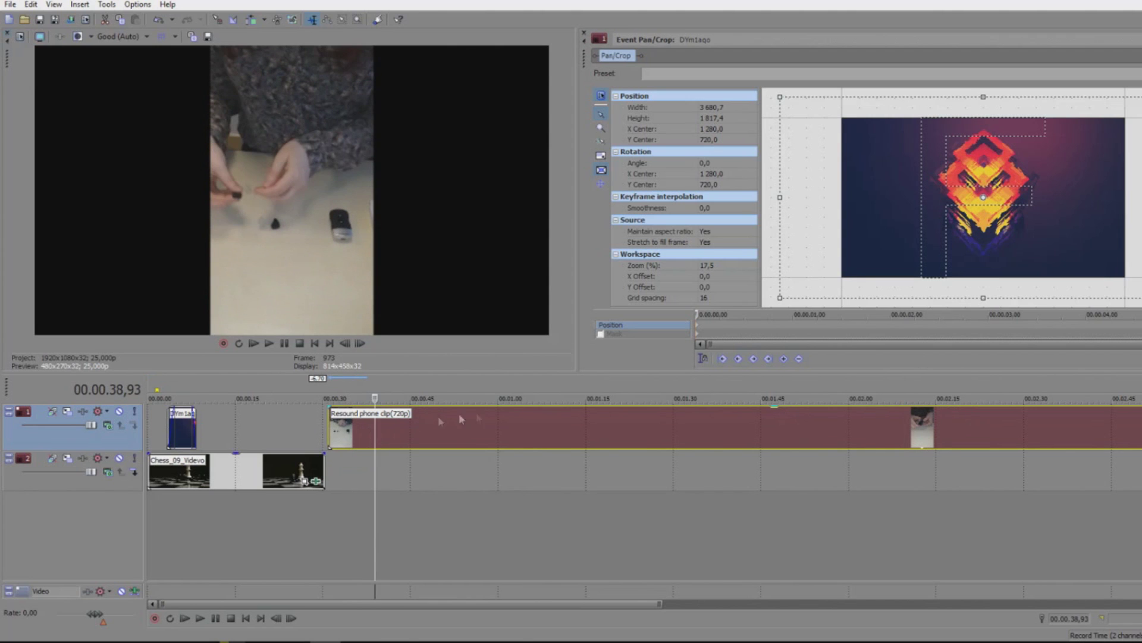
right_click(290, 465)
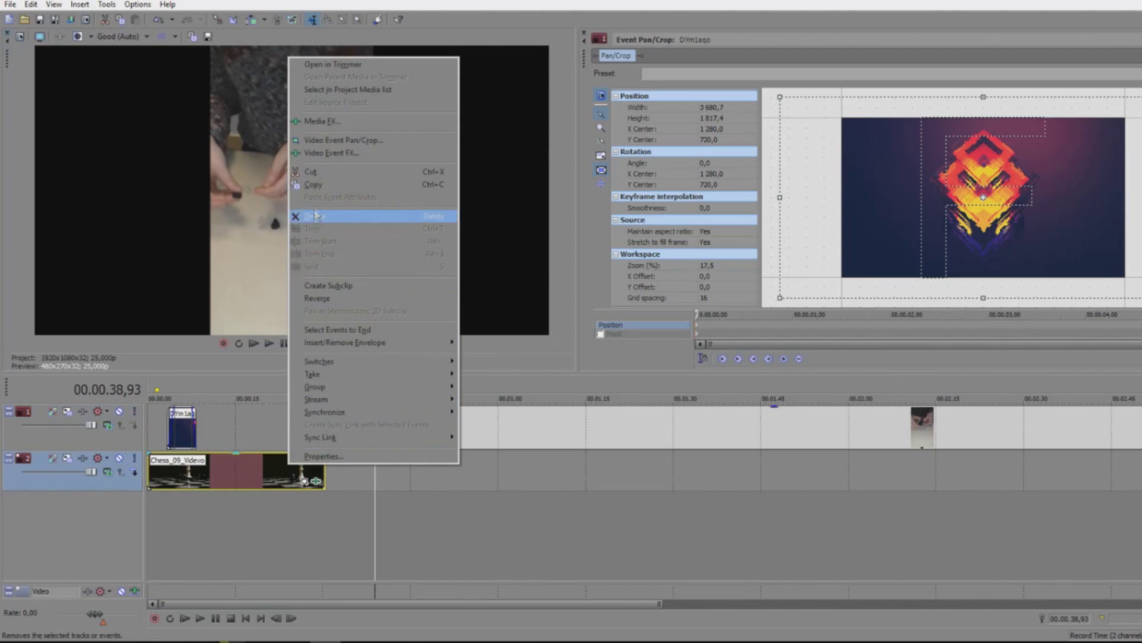
left_click(315, 216)
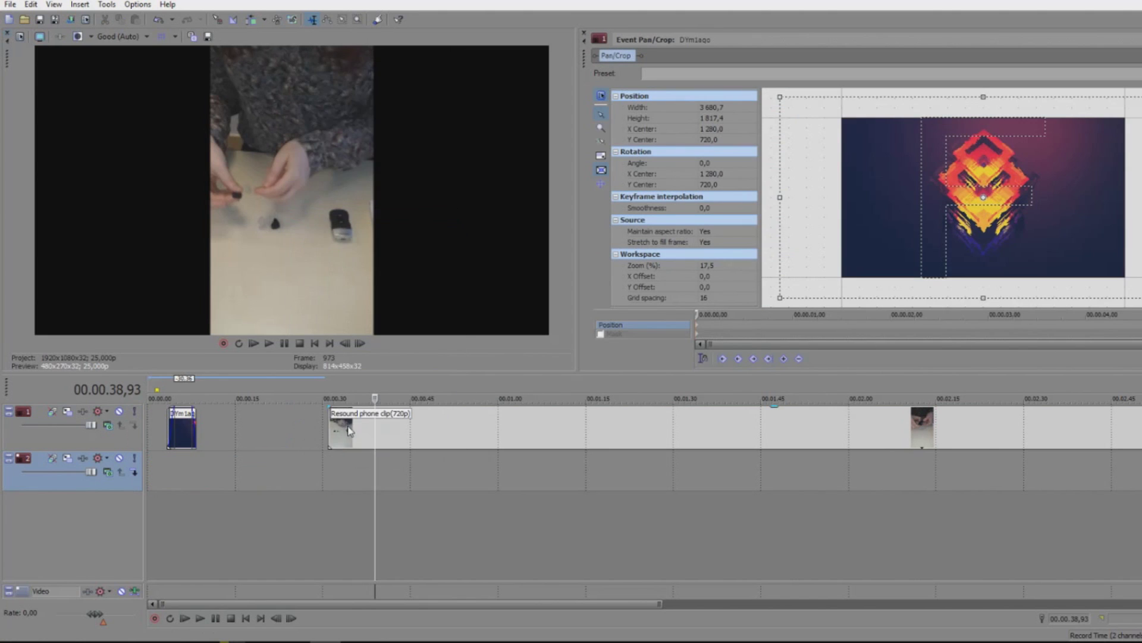
- Move the Resound clip to start at 00.00.13 and copy it
left_click_drag(350, 430, 245, 430)
left_click(224, 465)
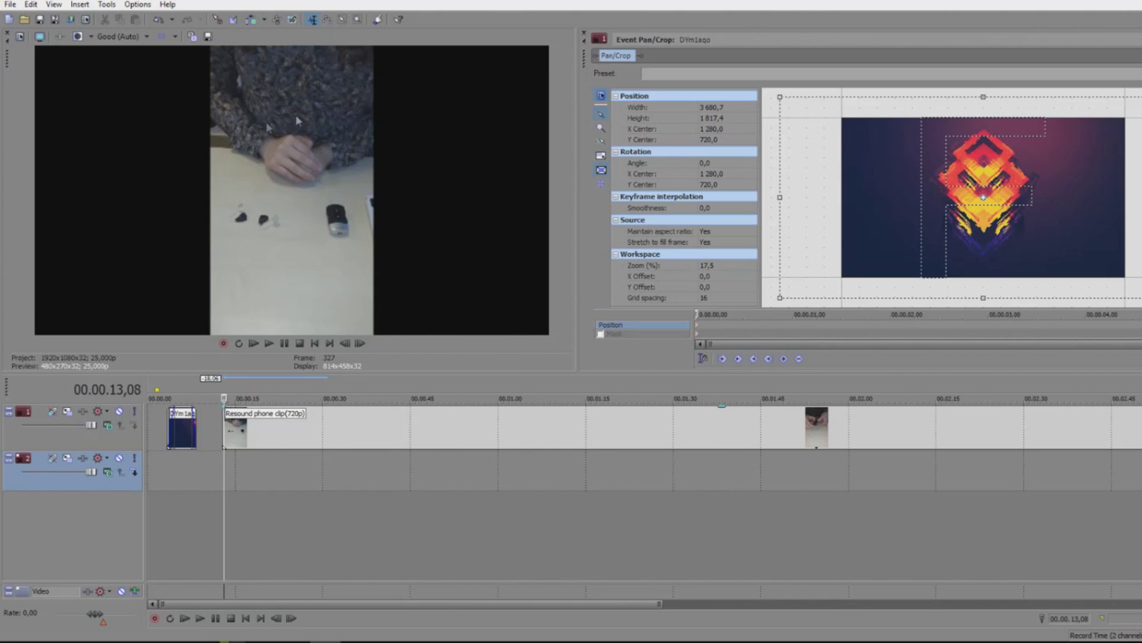
right_click(279, 424)
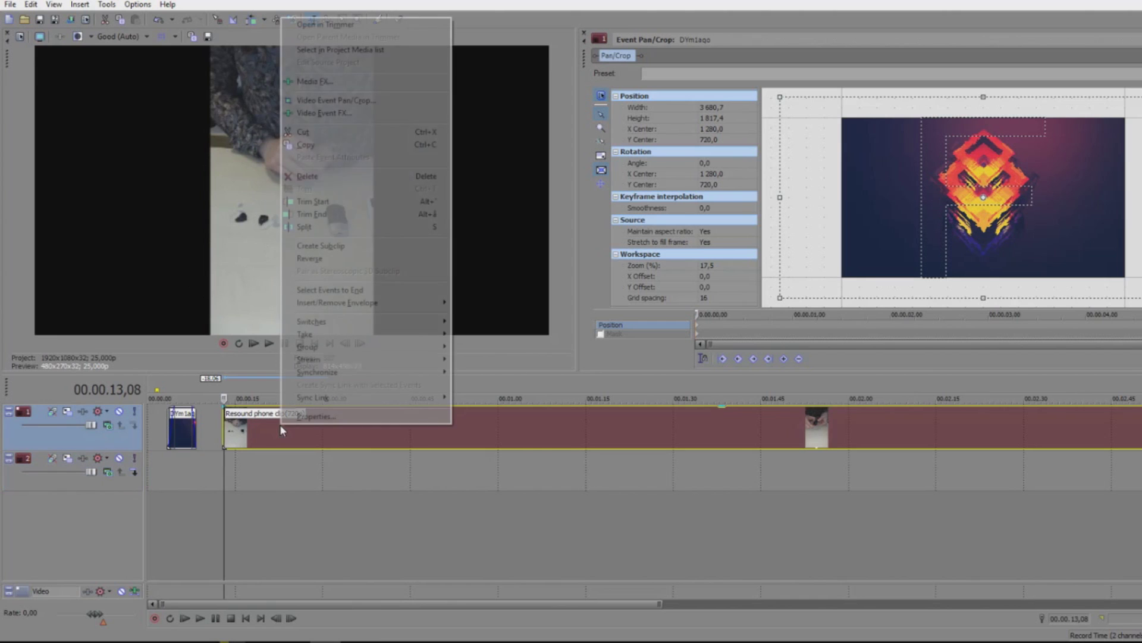
left_click(309, 146)
left_click(226, 474)
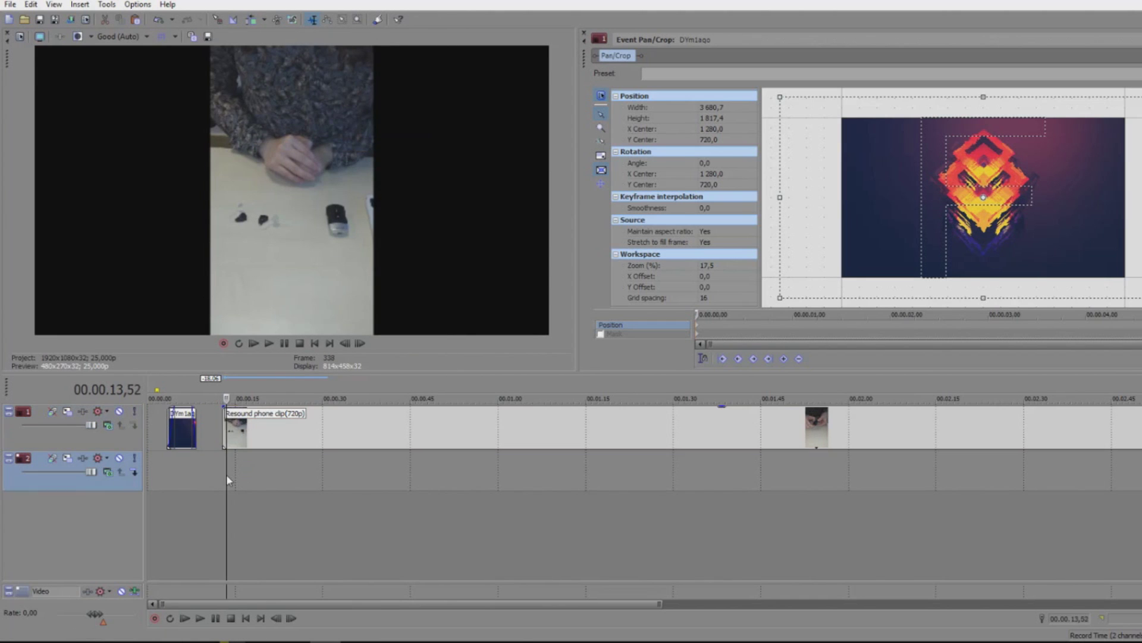
- Paste a copy of the phone clip onto track 2 and mute track 1
key("ctrl+v")
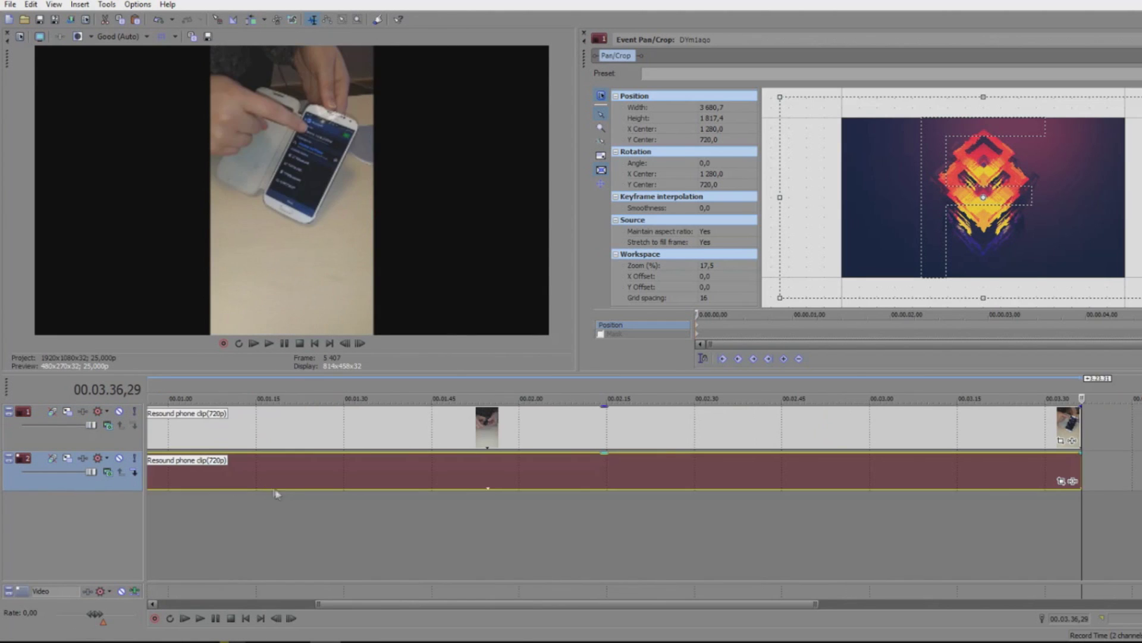
scroll(298, 514, "down", 3)
left_click(171, 505)
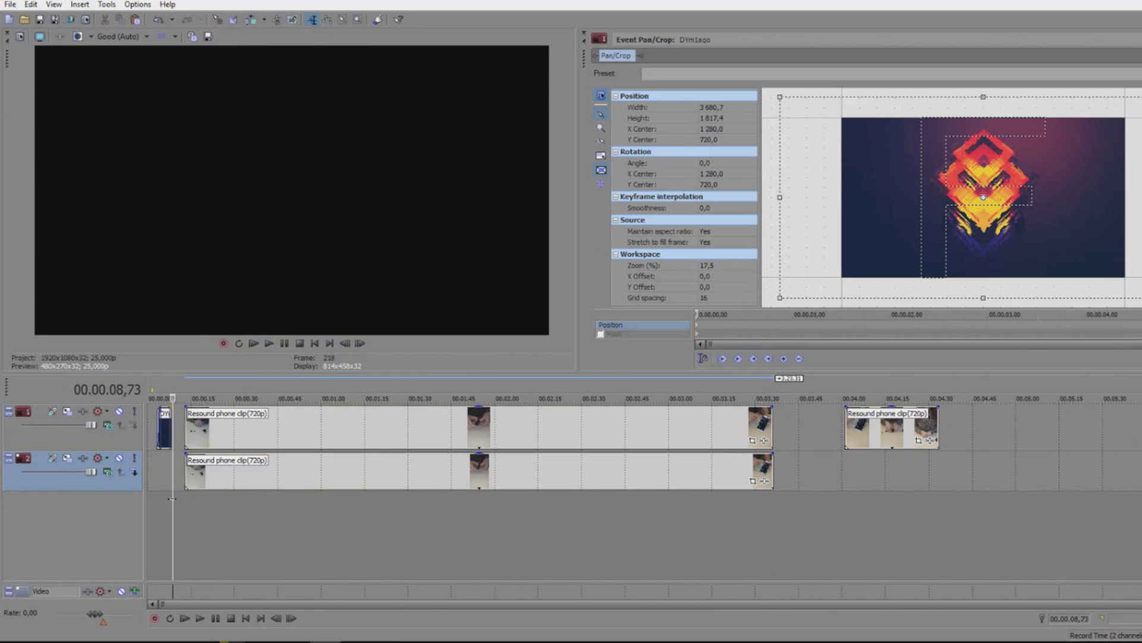
left_click(184, 507)
left_click(200, 501)
scroll(200, 501, "up", 4)
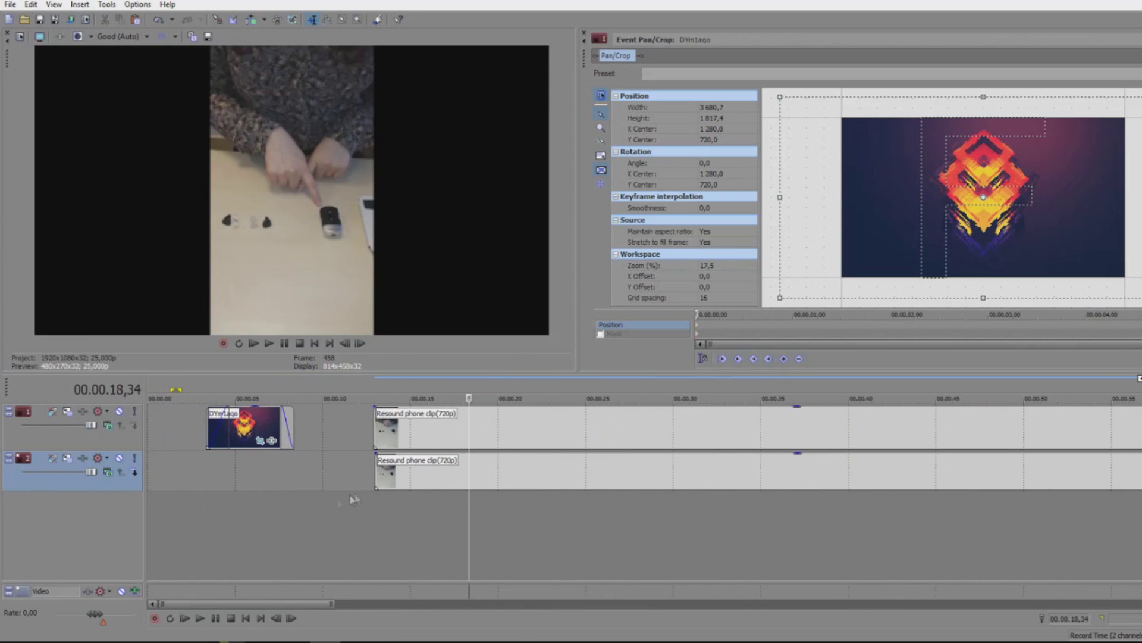
scroll(362, 490, "down", 2)
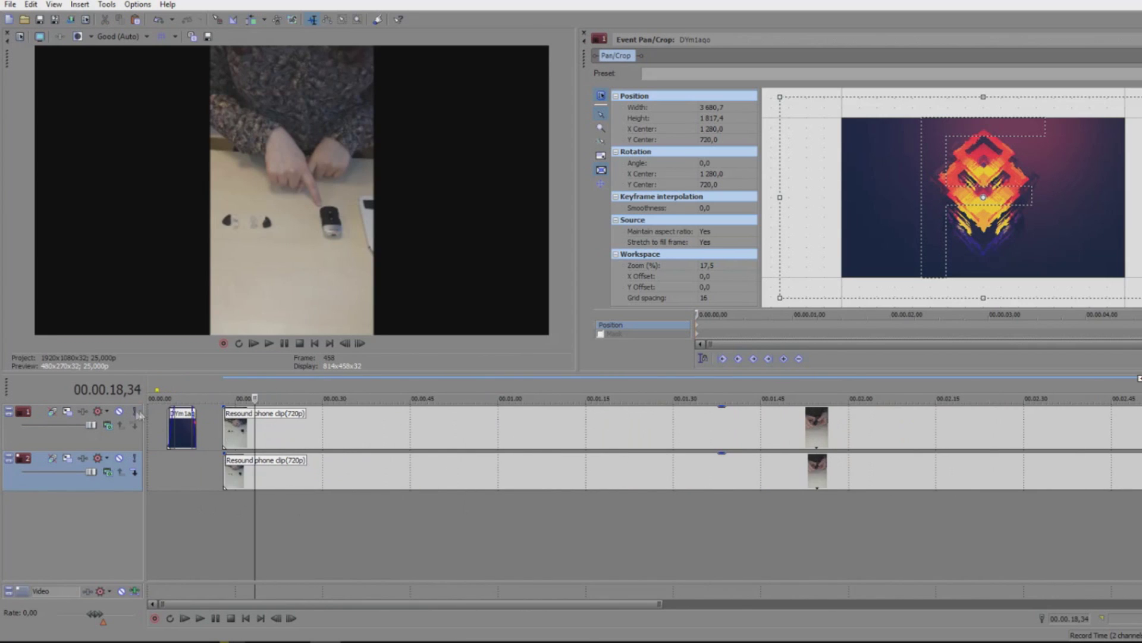
left_click(120, 411)
- Set the copy's Pan/Crop Maintain aspect ratio to No so it stretches to fill the frame
left_click(255, 485)
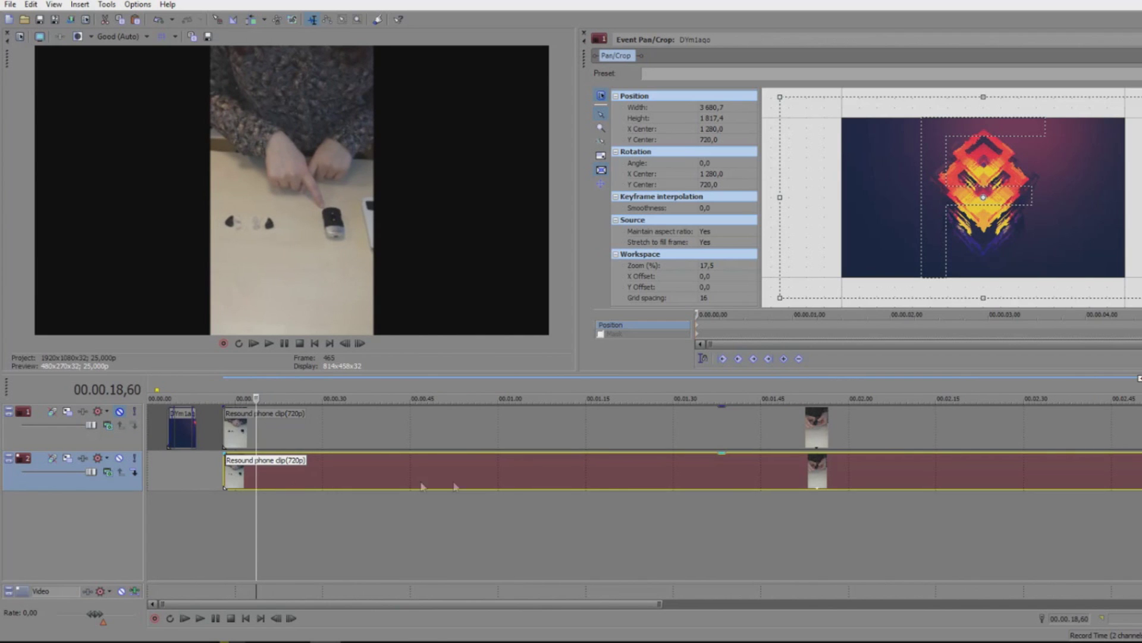
scroll(811, 495, "down", 2)
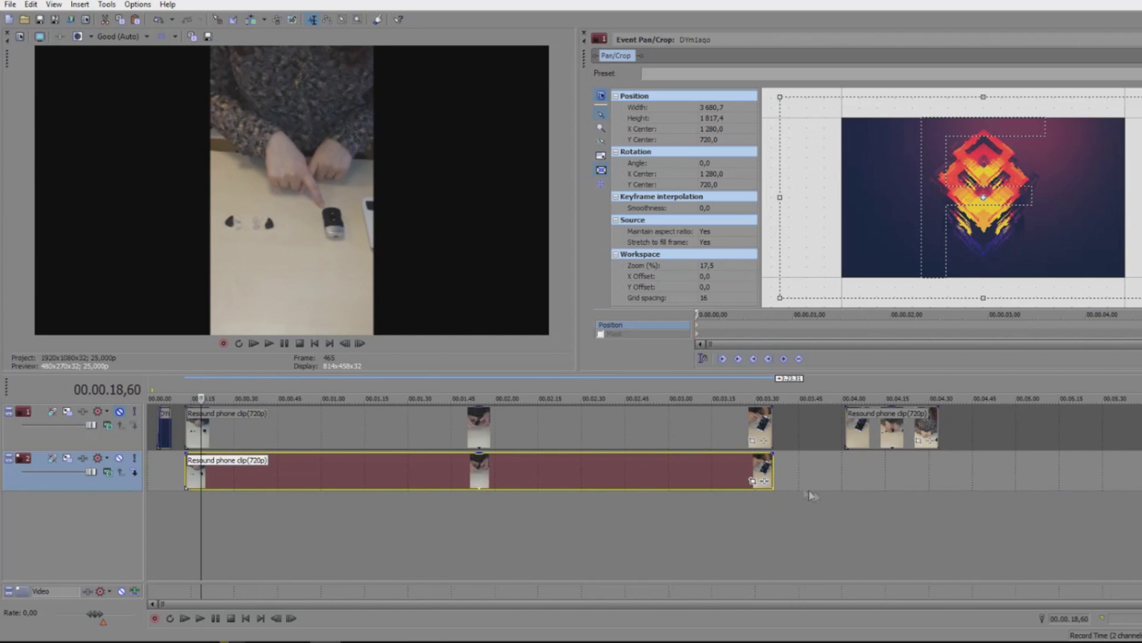
left_click(754, 483)
scroll(802, 169, "up", 4)
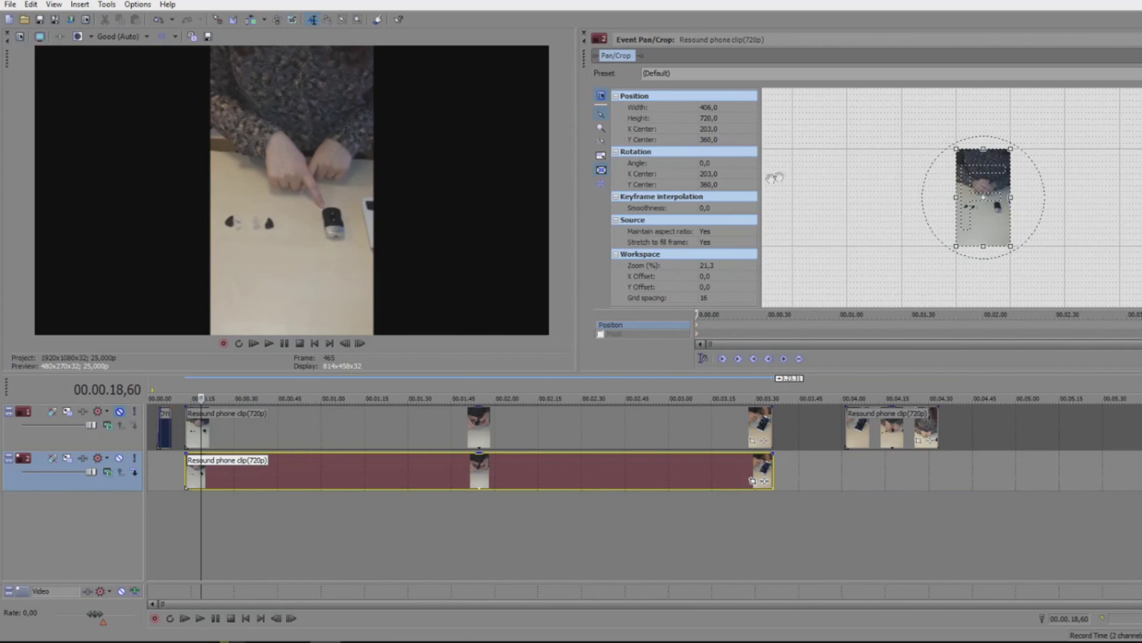
left_click(710, 233)
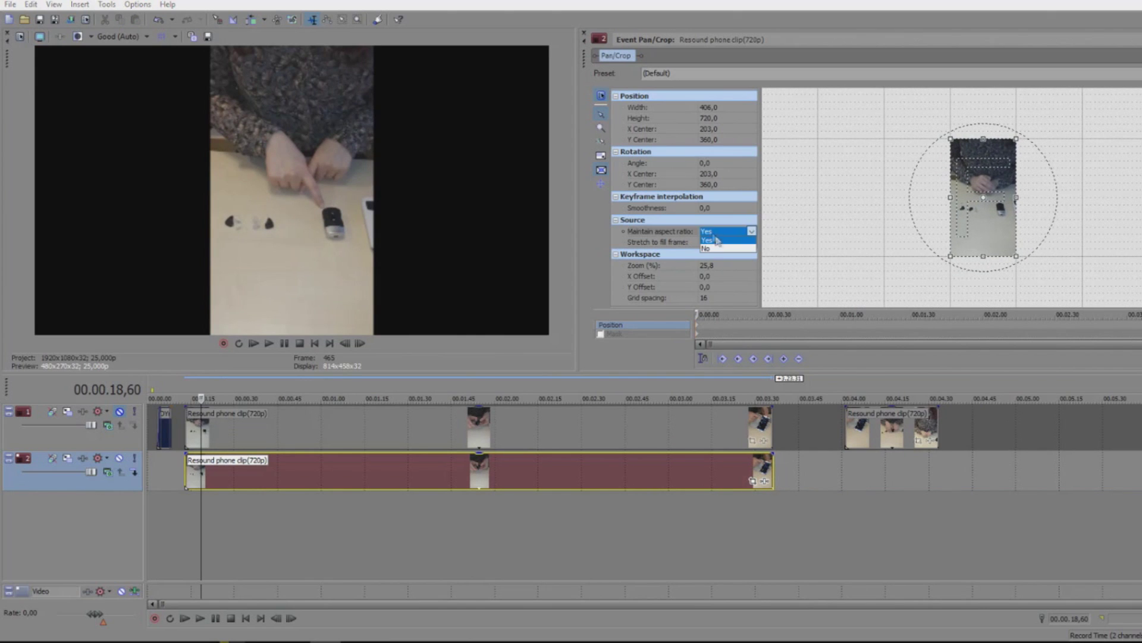
left_click(724, 249)
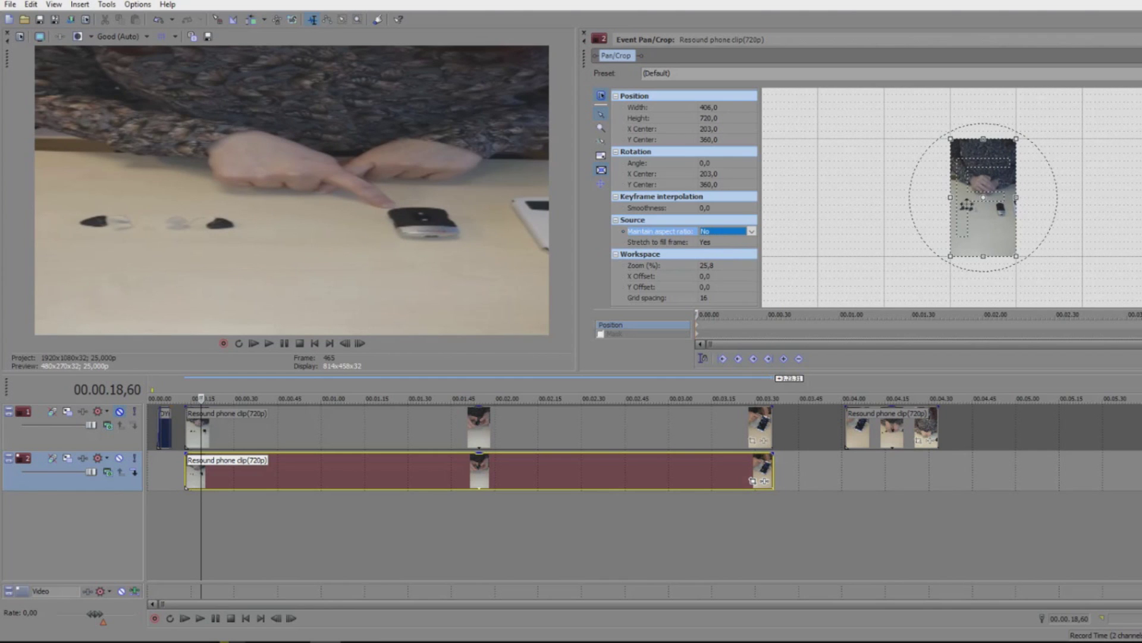
left_click(765, 481)
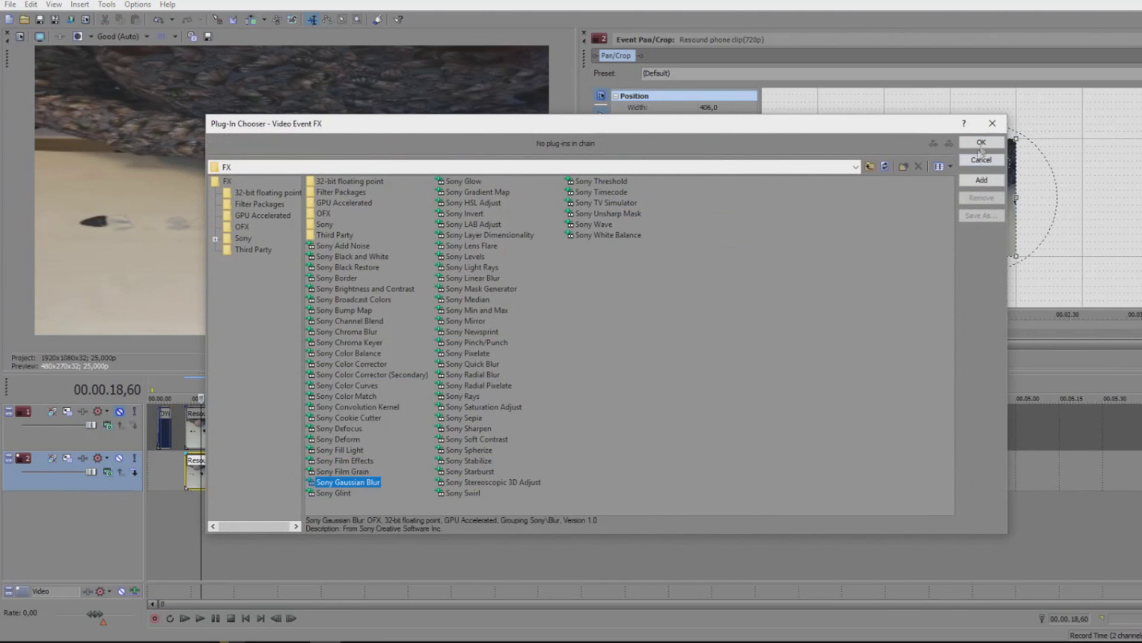
- Add Sony Gaussian Blur to the stretched copy, unmute track 1 and play the result from the clip start
left_click(980, 147)
left_click(304, 510)
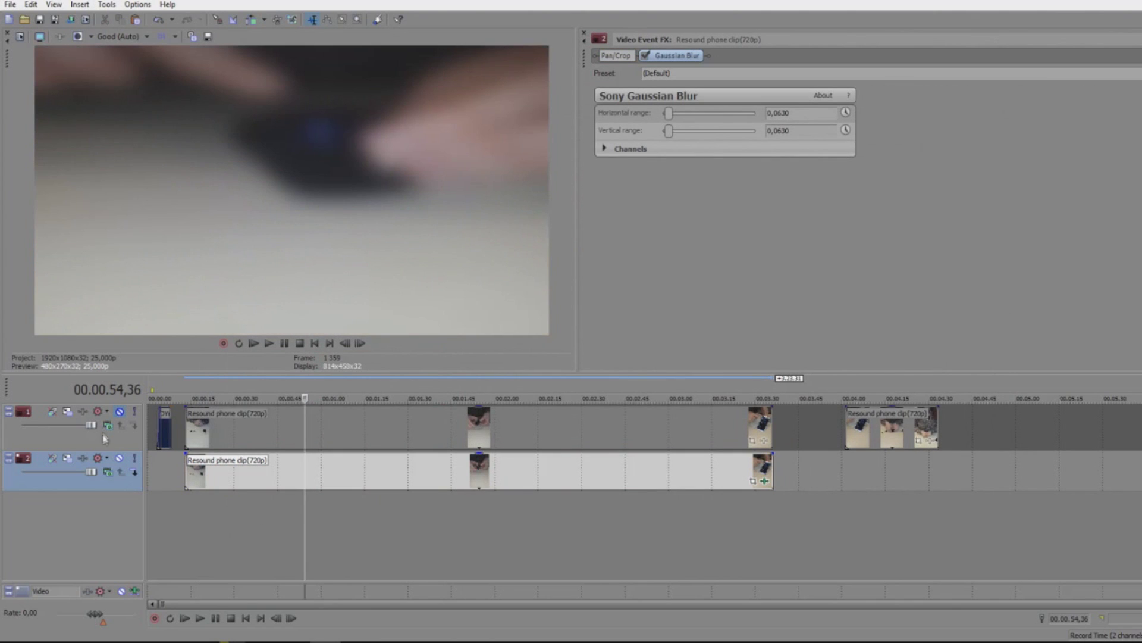
left_click(119, 412)
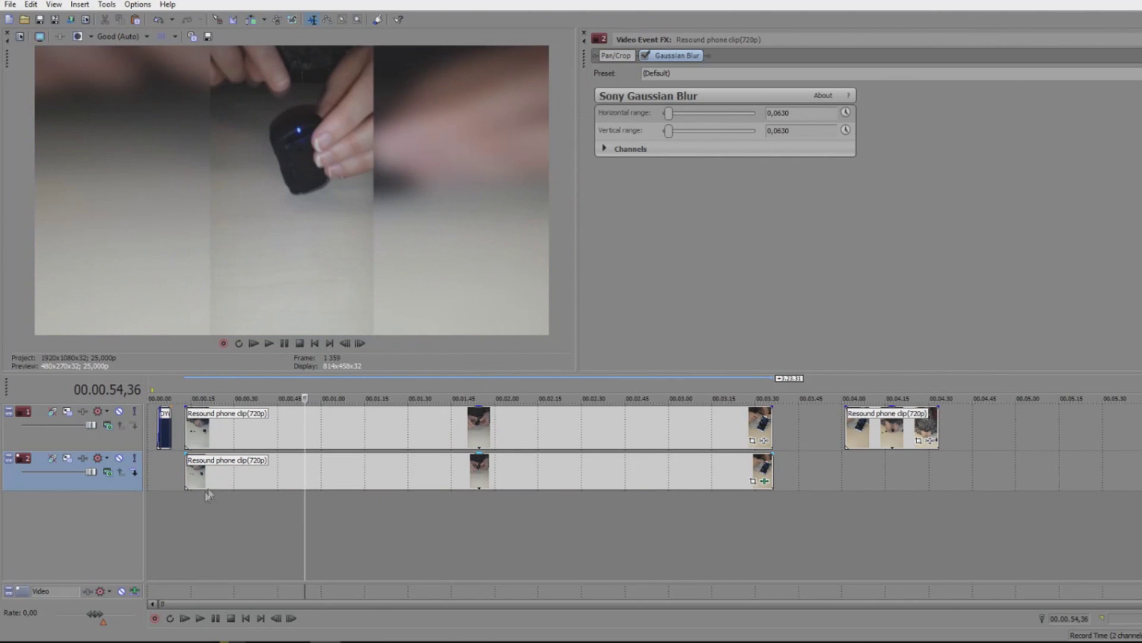
left_click(189, 500)
key("space")
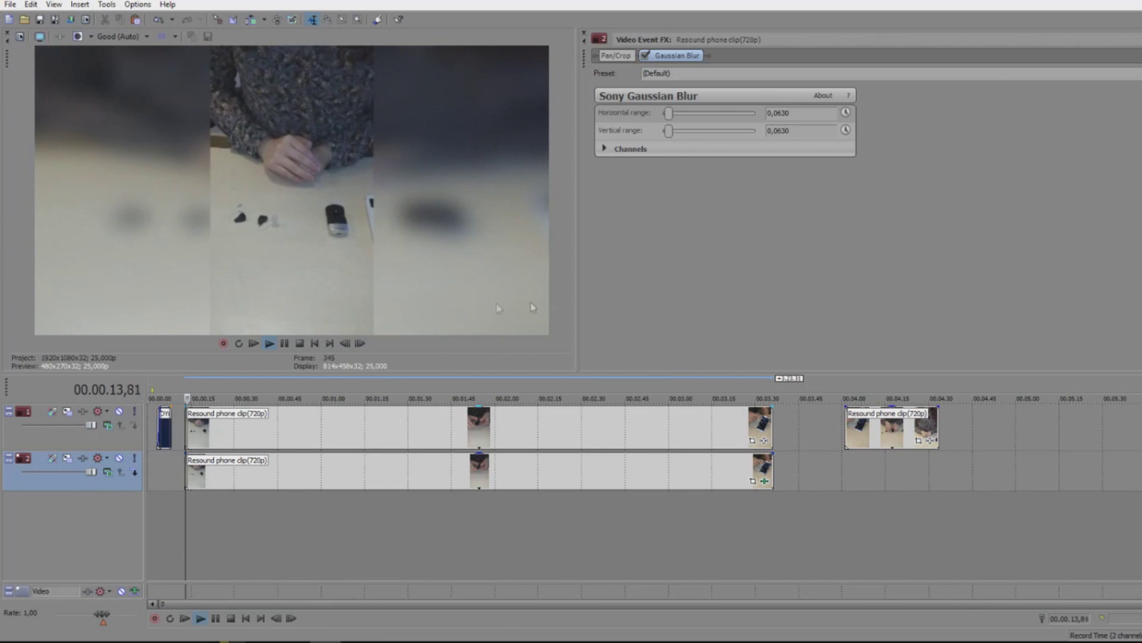